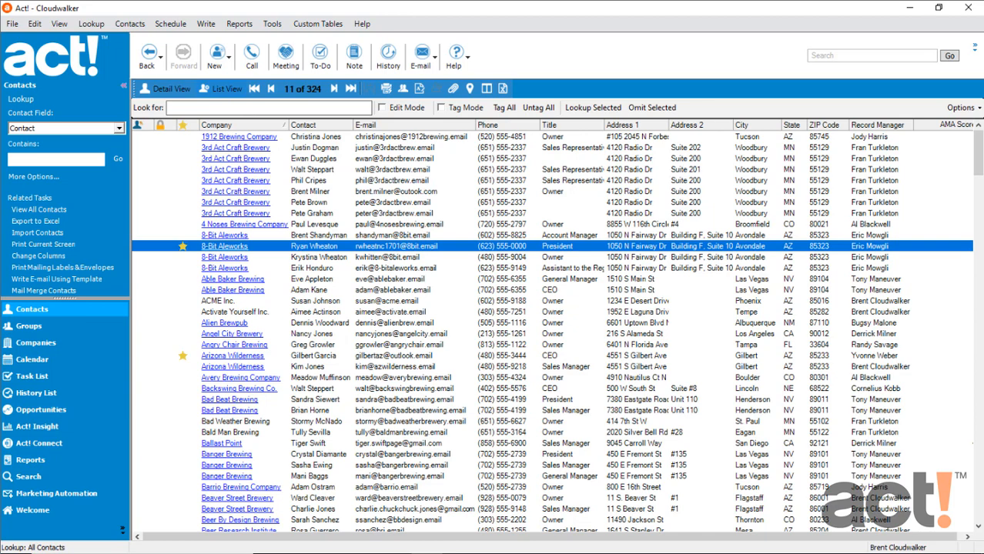
Open the detail record of the favorite-marked 8-Bit Aleworks president and show its Personal Info section
{"action": "double_click", "coordinate": [324, 250]}
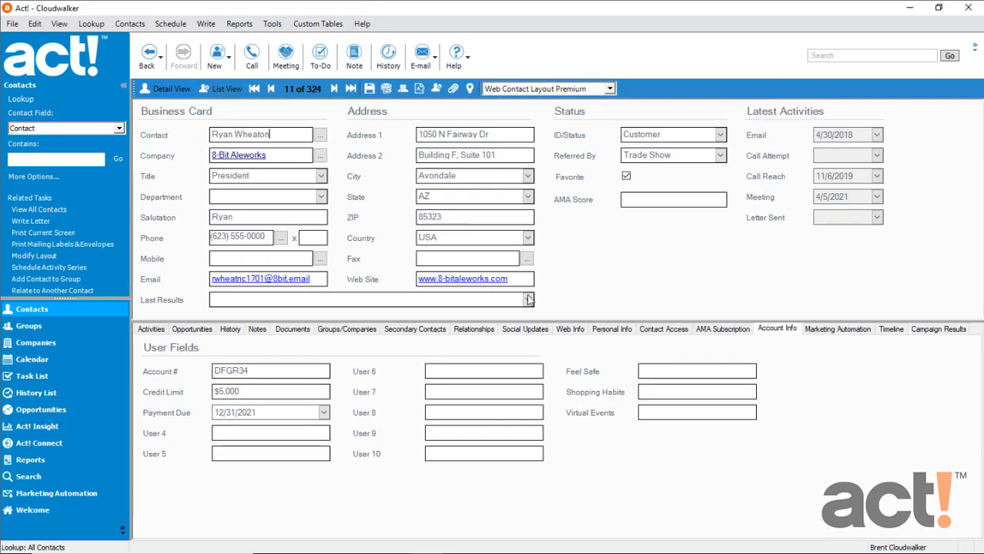
{"action": "left_click", "coordinate": [614, 331]}
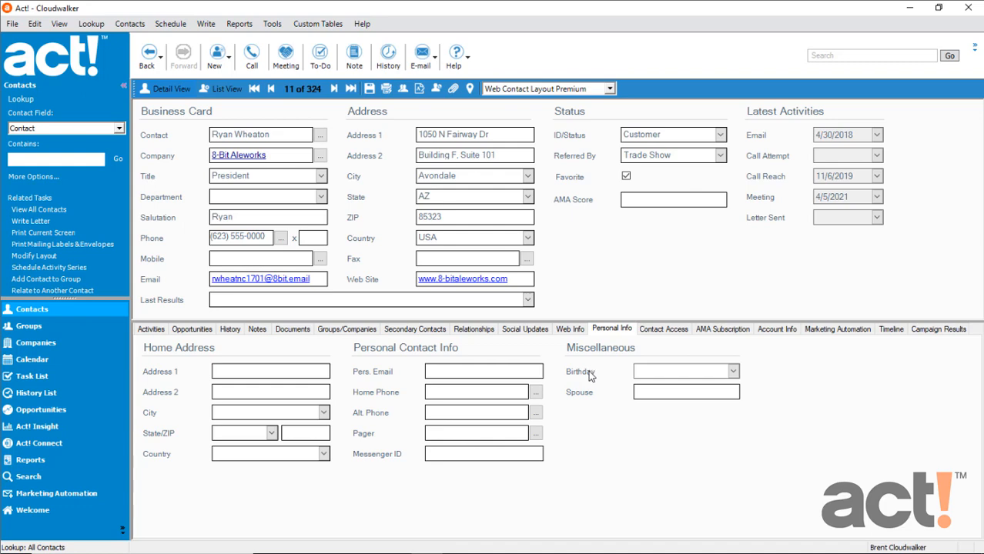
Create a new contact field named Age with the Calculated data type and proceed to its behavior settings
{"action": "left_click", "coordinate": [273, 25]}
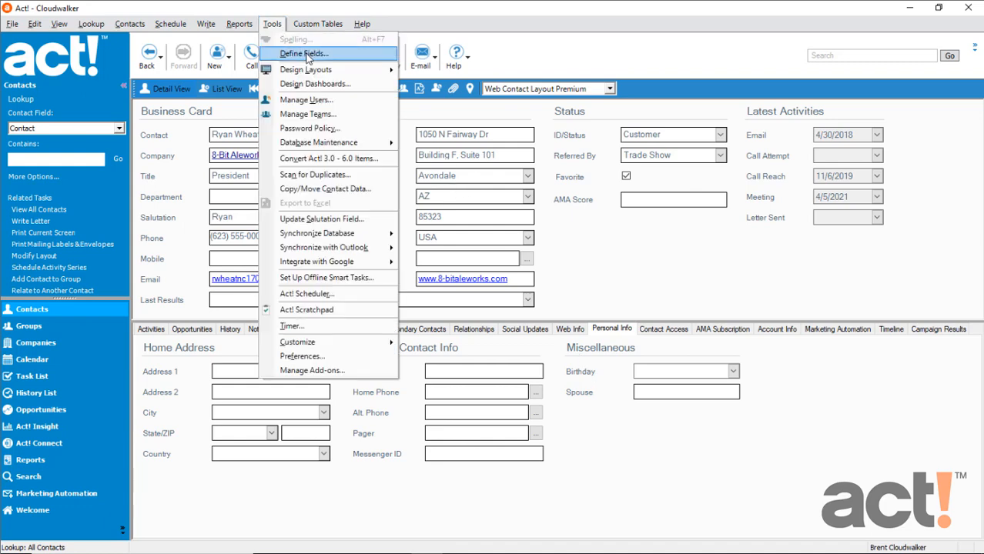
{"action": "left_click", "coordinate": [343, 55]}
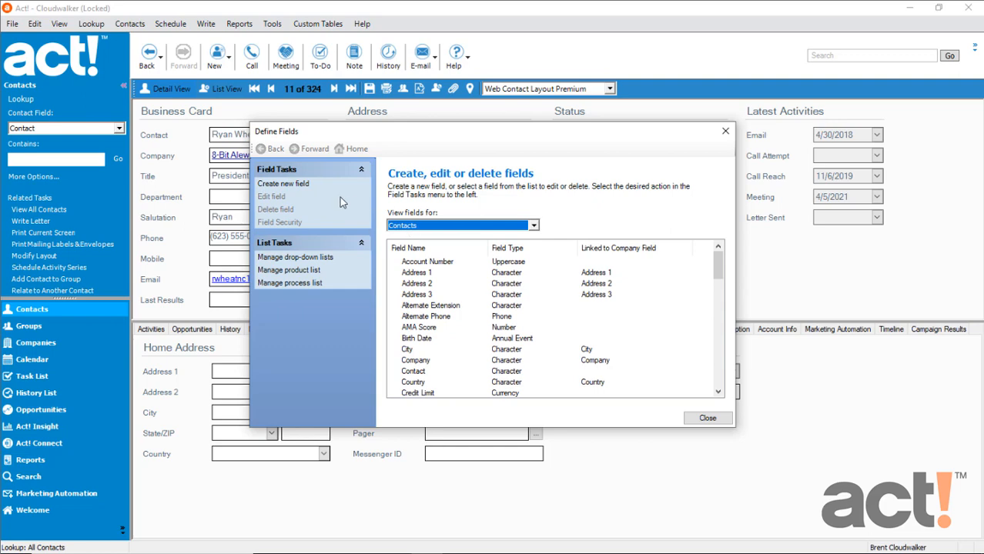
{"action": "left_click", "coordinate": [301, 192]}
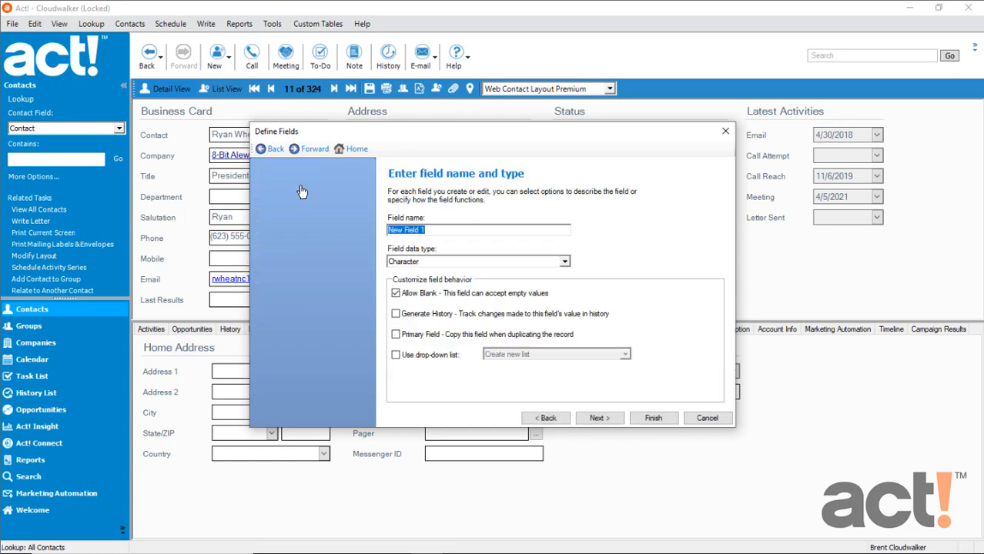
{"action": "type", "text": "Age"}
{"action": "left_click", "coordinate": [473, 263]}
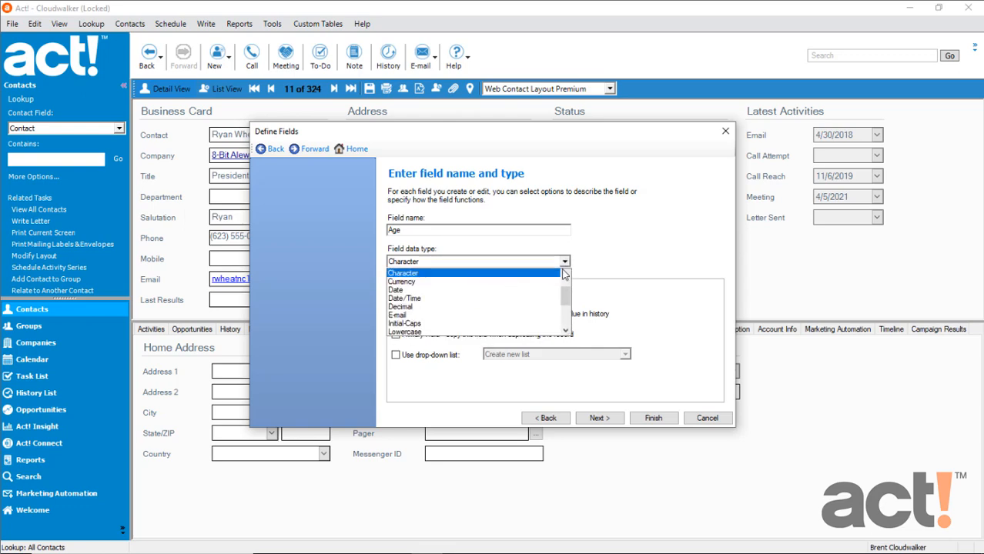
{"action": "left_click", "coordinate": [514, 274]}
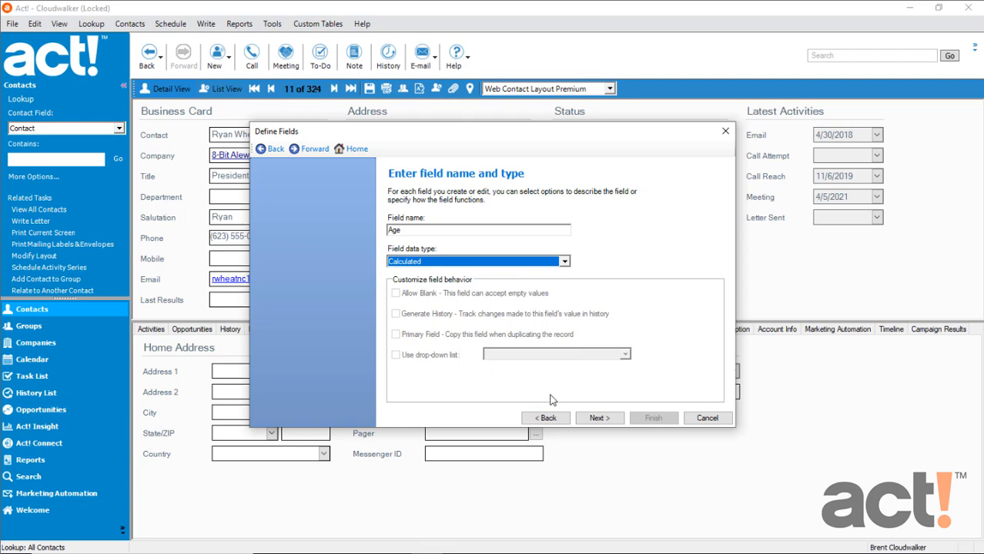
{"action": "left_click", "coordinate": [596, 419]}
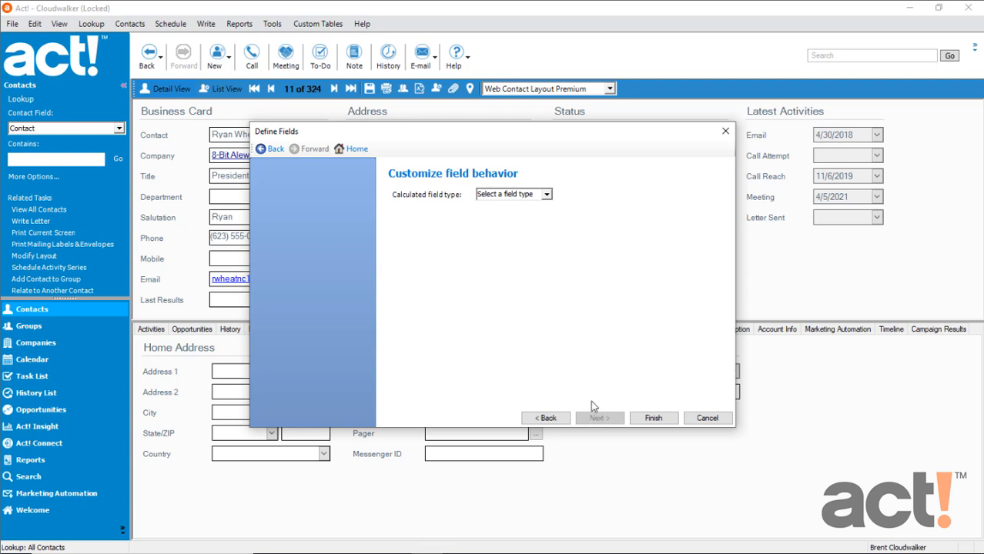
Set the Age field to a Date calculation of years since Birth Date, then finish and close the field definitions
{"action": "left_click", "coordinate": [548, 196]}
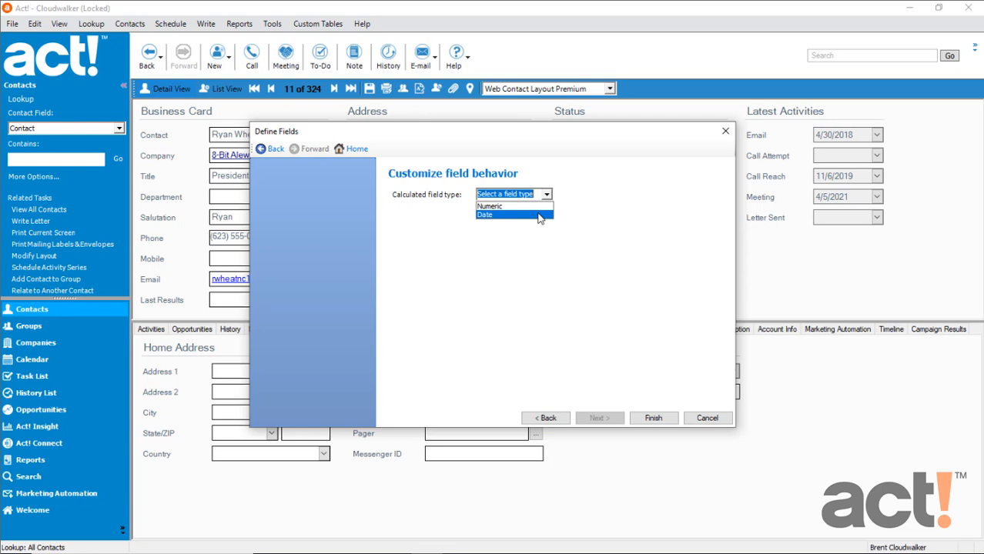
{"action": "left_click", "coordinate": [540, 215]}
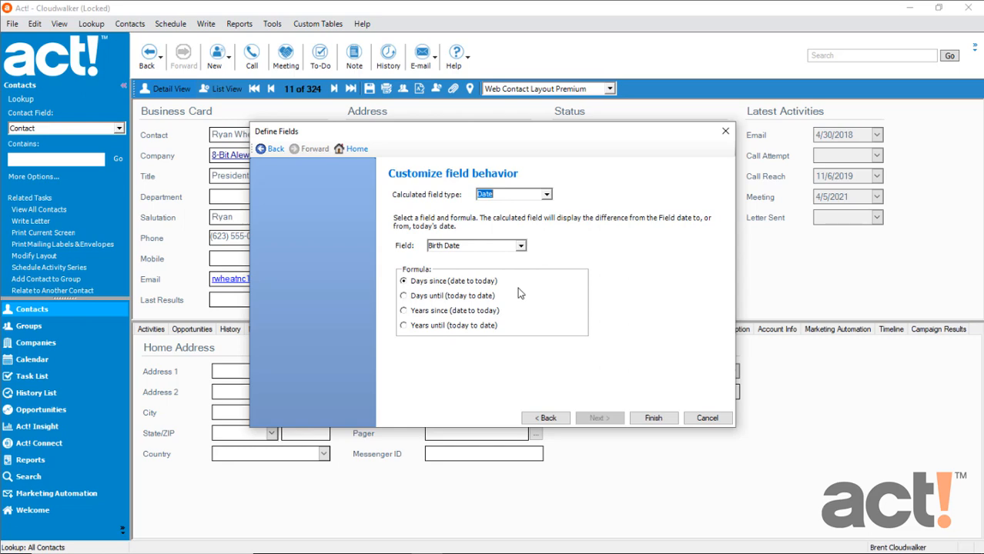
{"action": "left_click", "coordinate": [522, 246]}
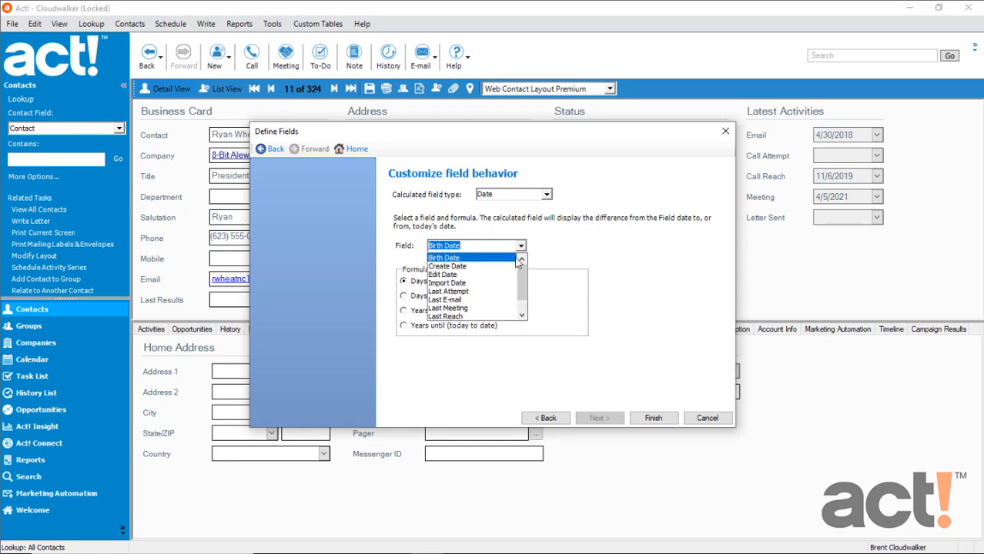
{"action": "left_click", "coordinate": [475, 261]}
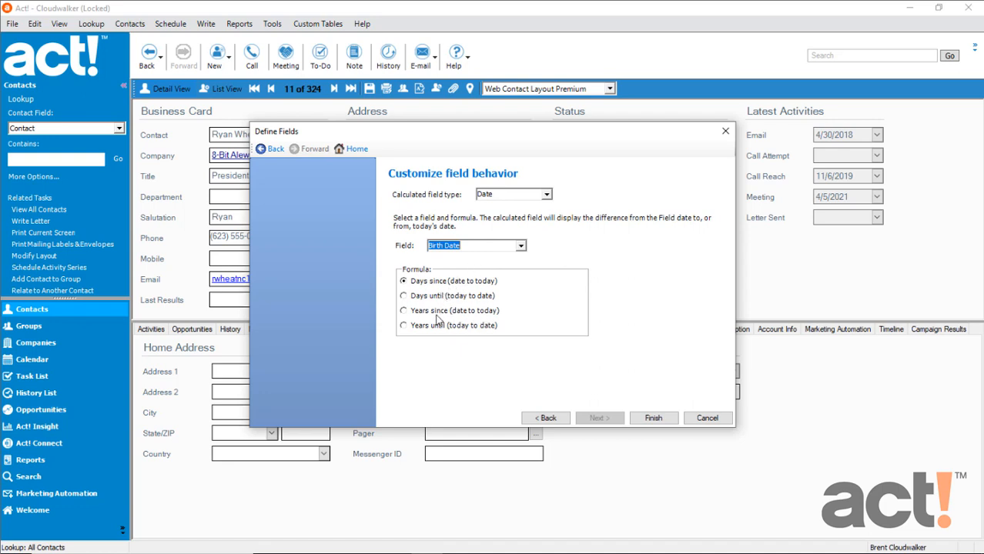
{"action": "left_click", "coordinate": [405, 312]}
{"action": "left_click", "coordinate": [653, 420]}
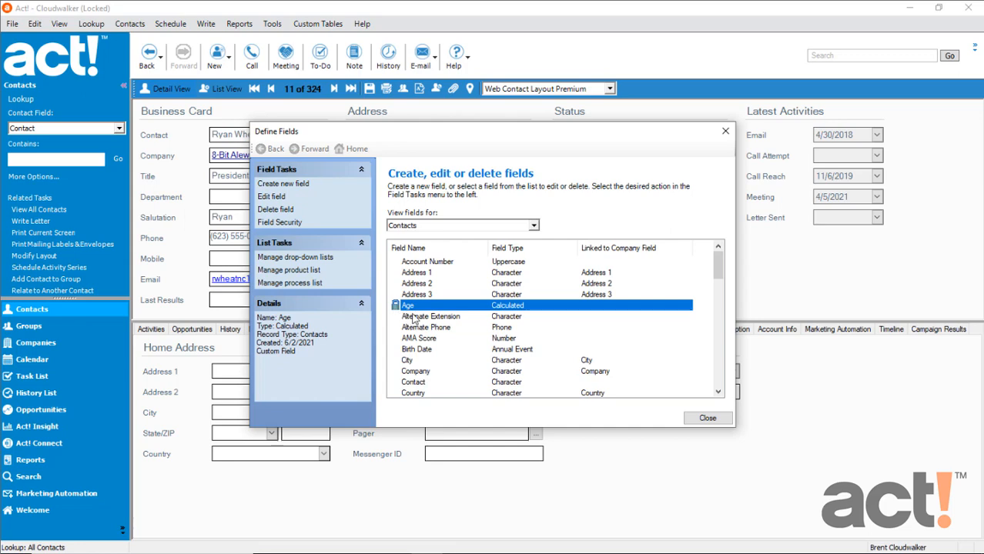
{"action": "left_click", "coordinate": [703, 419]}
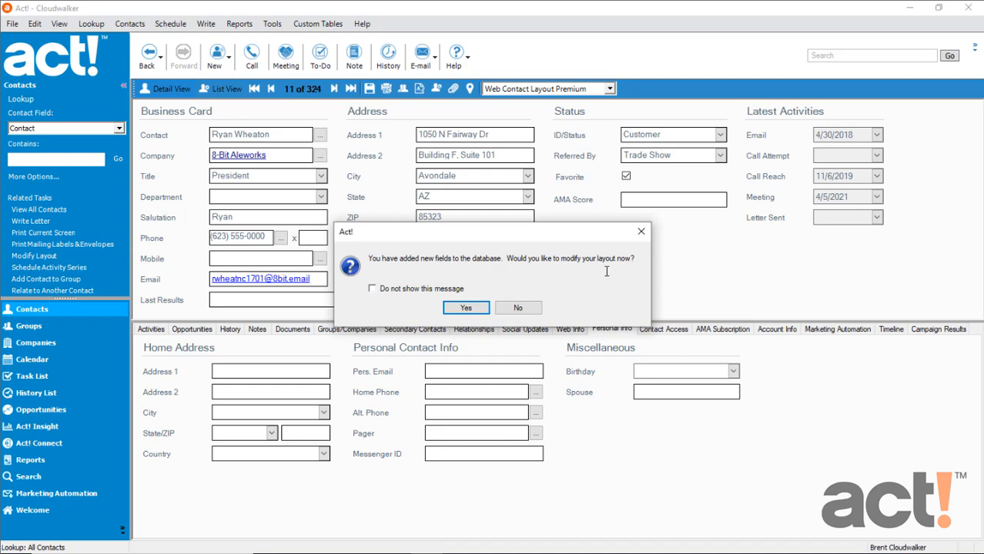
Modify the contact layout by adding the Age field with a label below Spouse on the Personal Info tab
{"action": "left_click", "coordinate": [473, 311]}
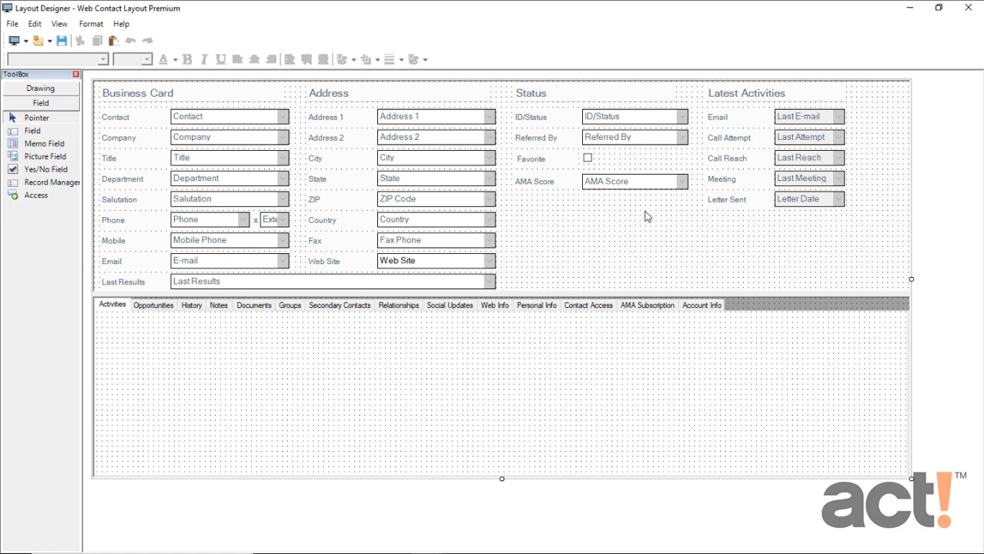
{"action": "left_click", "coordinate": [535, 308]}
{"action": "left_click", "coordinate": [535, 308]}
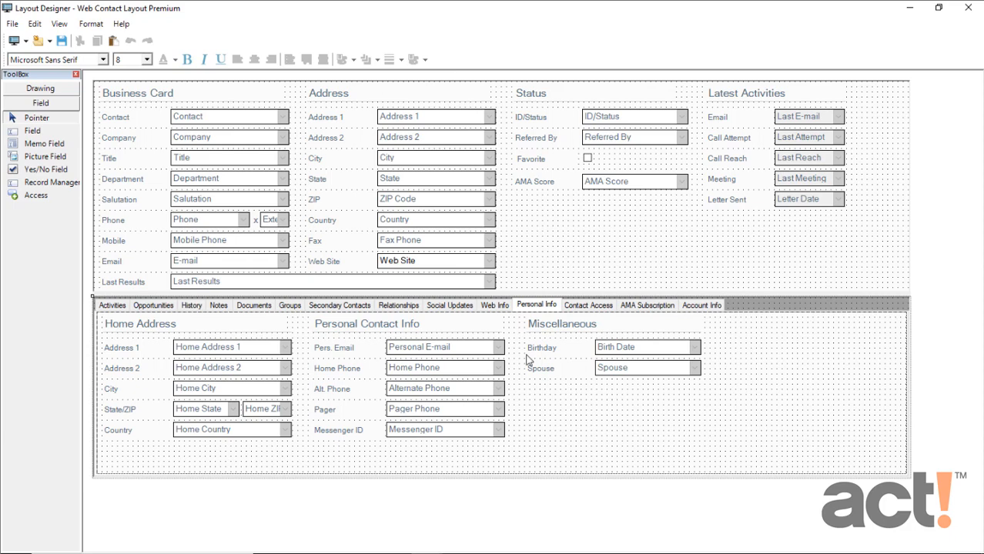
{"action": "left_click", "coordinate": [45, 136]}
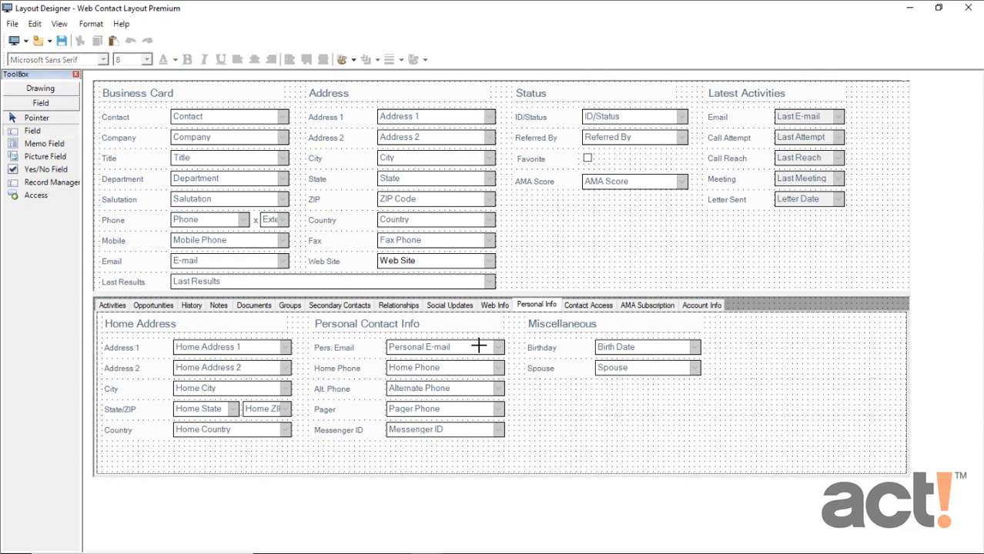
{"action": "left_click", "coordinate": [596, 391]}
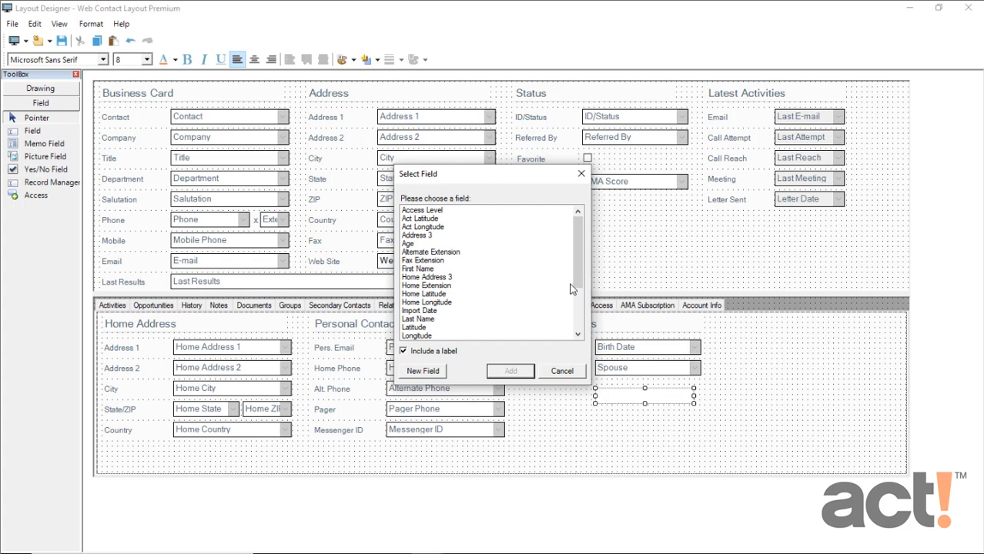
{"action": "left_click", "coordinate": [416, 245]}
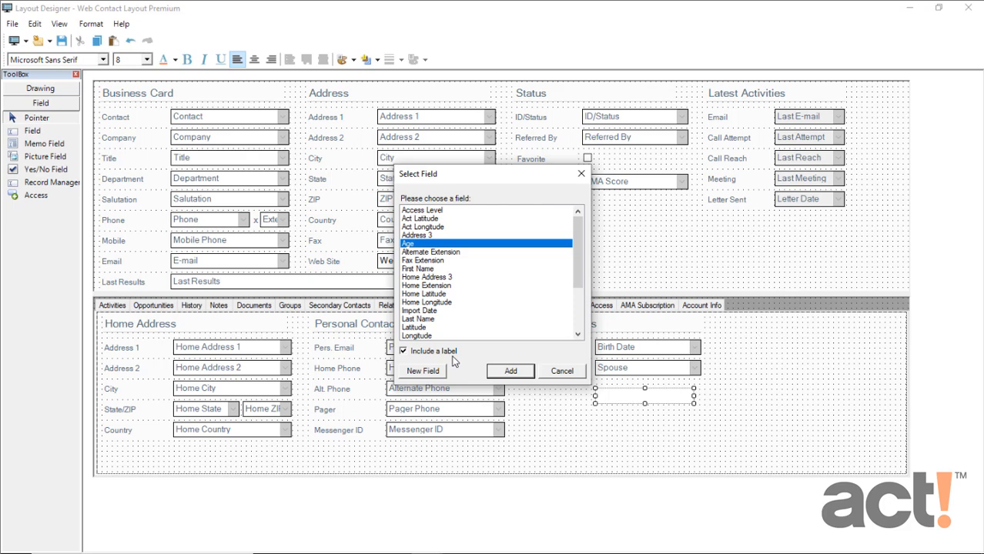
{"action": "left_click", "coordinate": [512, 371]}
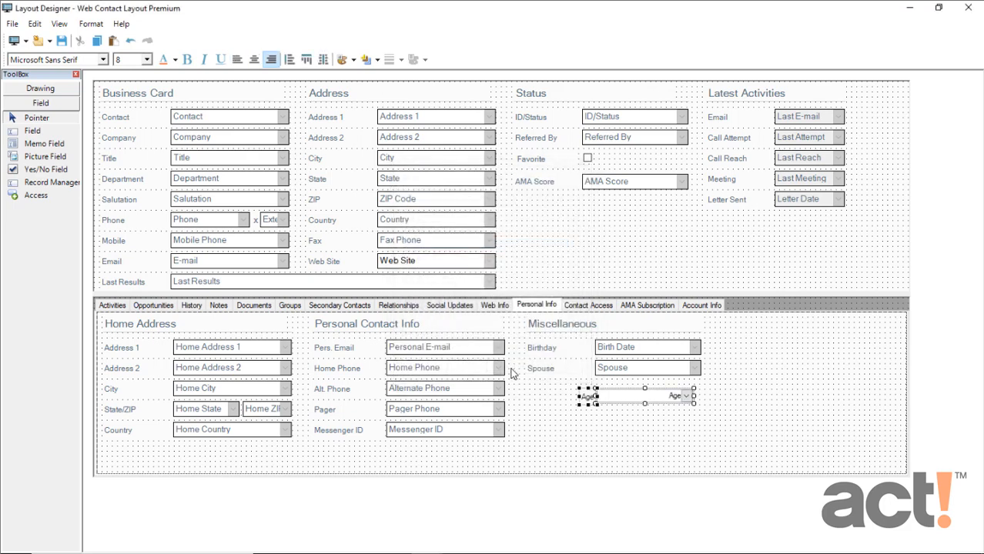
Line up the Age label and field with the Miscellaneous entries above and left-align the field's text
{"action": "left_click", "coordinate": [615, 418]}
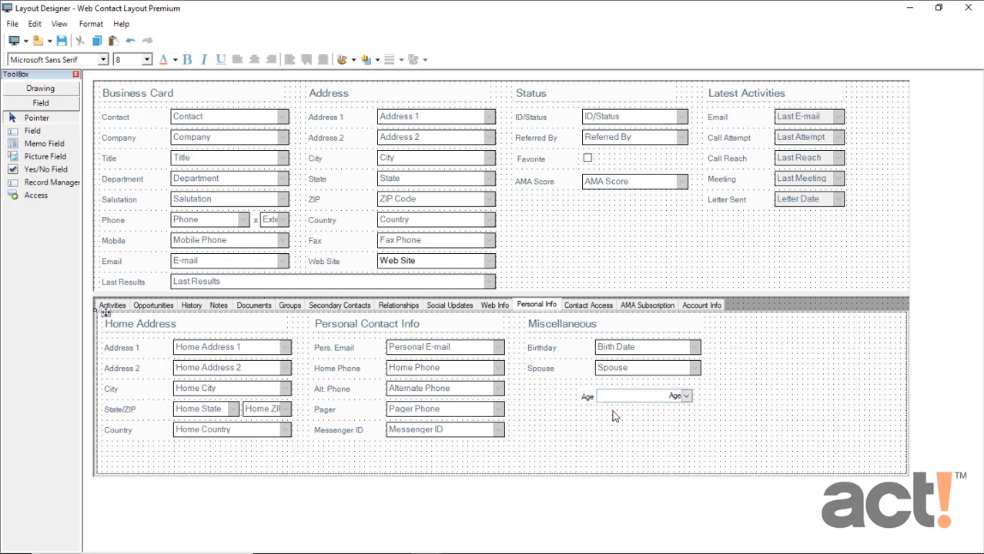
{"action": "left_click", "coordinate": [588, 398]}
{"action": "left_click_drag", "start_coordinate": [588, 398], "coordinate": [536, 391]}
{"action": "left_click_drag", "start_coordinate": [610, 402], "coordinate": [614, 391]}
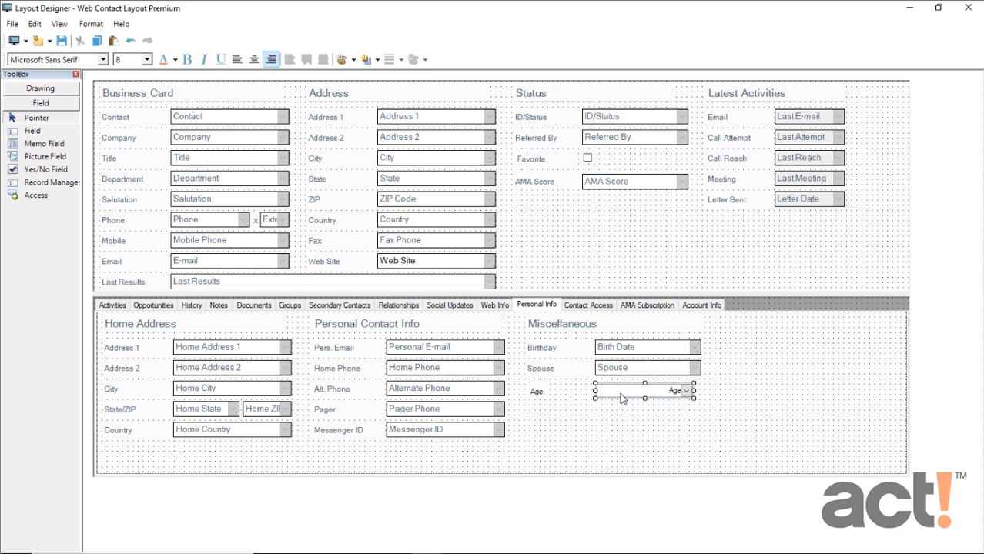
{"action": "left_click", "coordinate": [237, 60]}
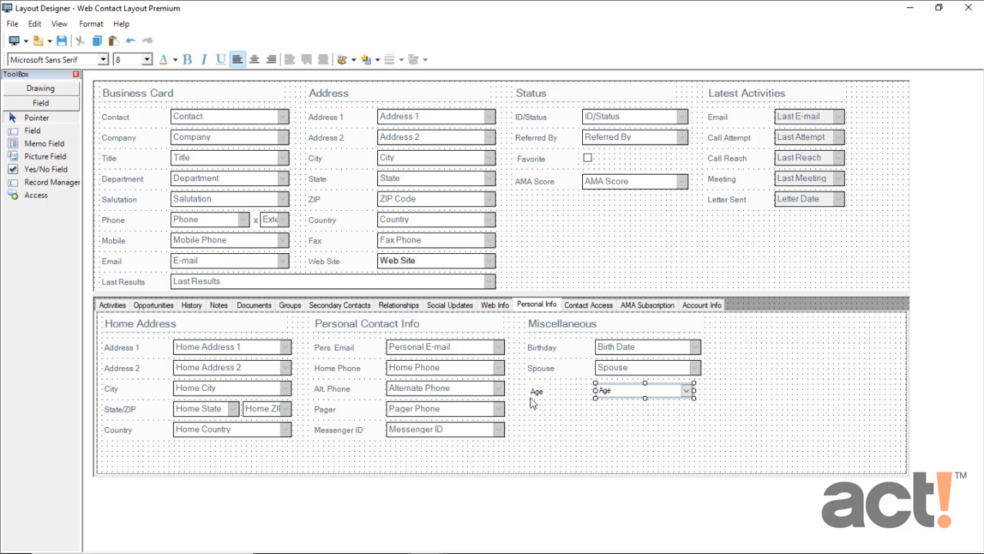
Save the modified contact layout and exit the Layout Designer
{"action": "left_click", "coordinate": [62, 41]}
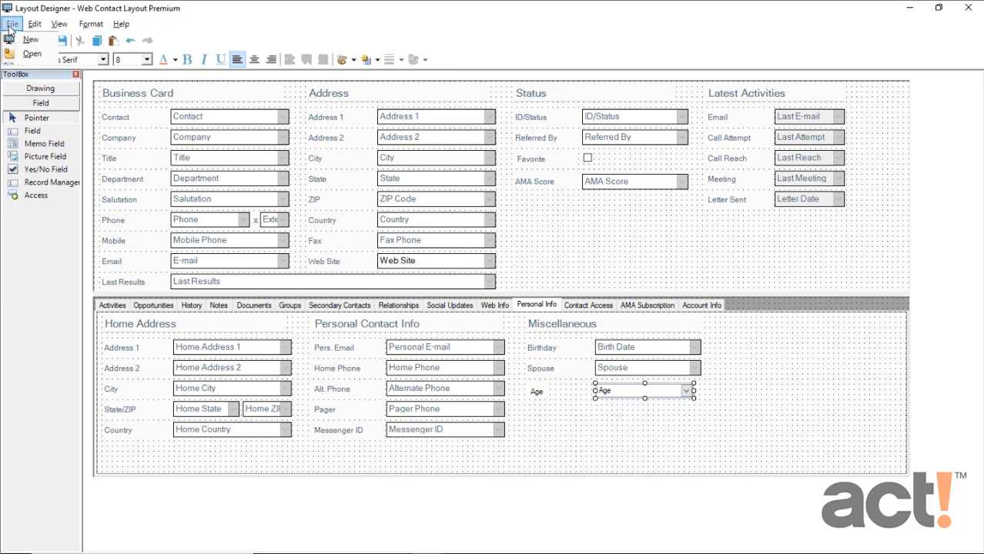
{"action": "left_click", "coordinate": [12, 24]}
{"action": "left_click", "coordinate": [39, 129]}
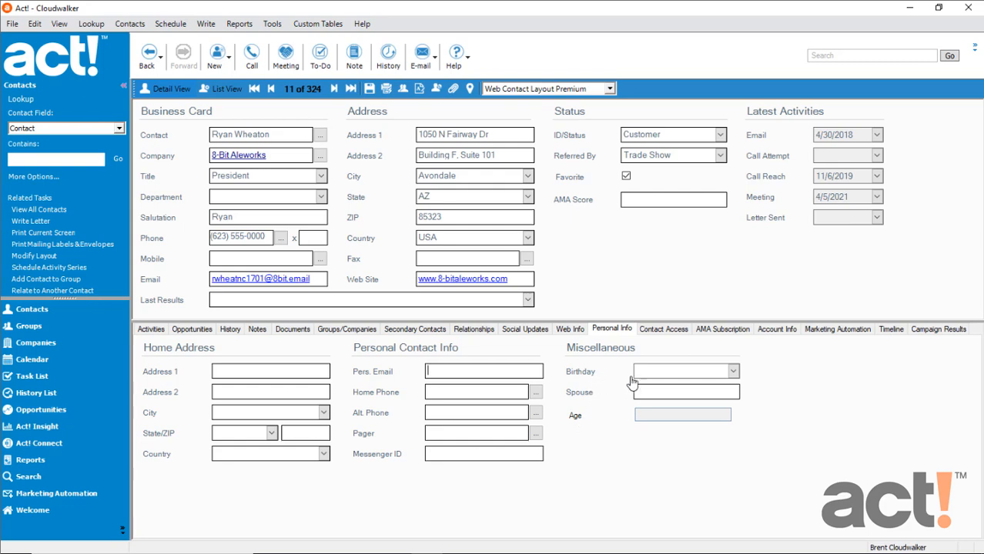
Enter the contact's date of birth in the Birthday field and save the record
{"action": "left_click", "coordinate": [708, 373]}
{"action": "type", "text": "1/1/1980"}
{"action": "left_click", "coordinate": [370, 89]}
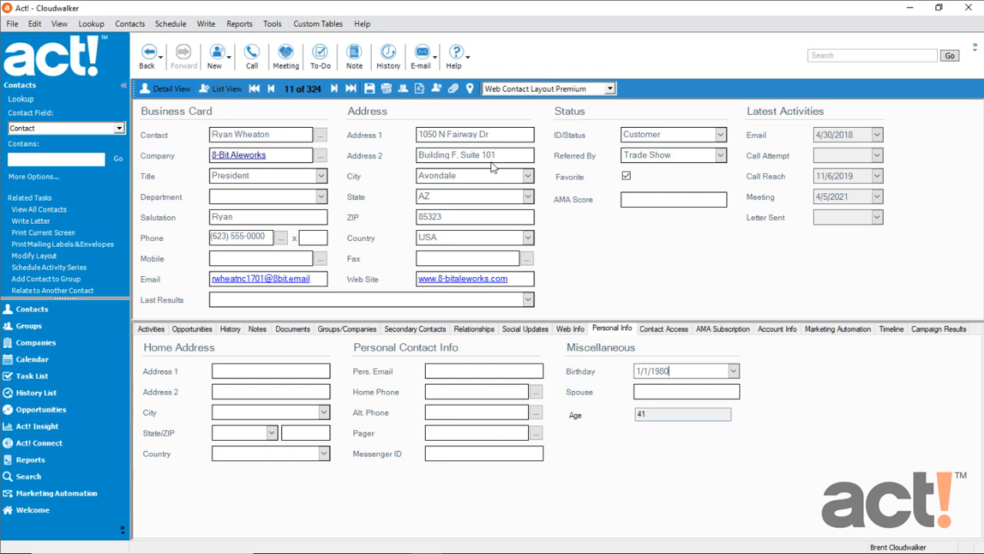